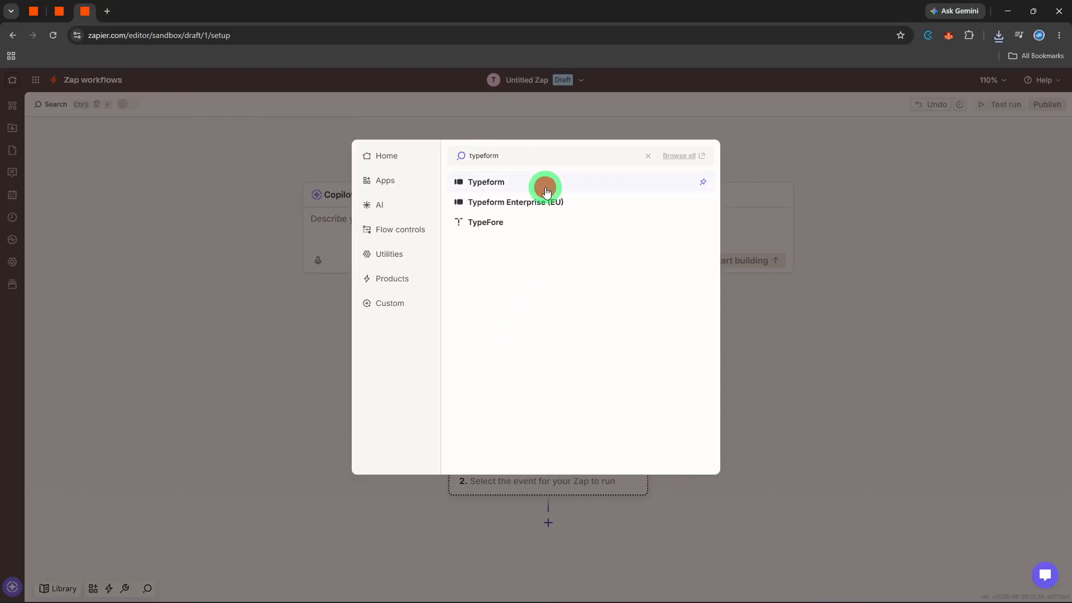
- Set Typeform as the trigger app with the New Entry event and proceed to its configuration
click(546, 185)
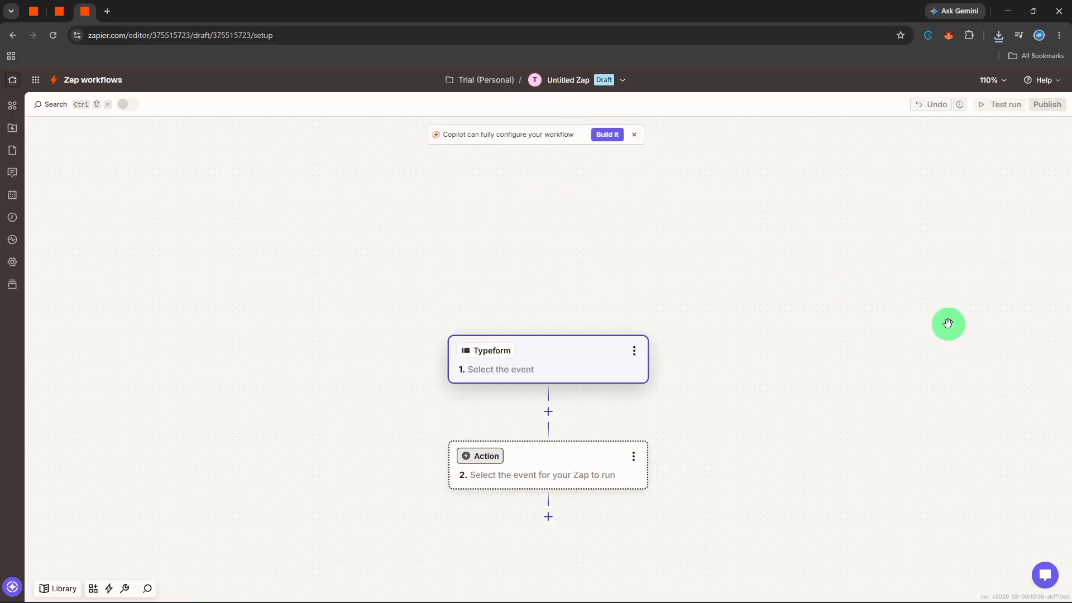
click(909, 256)
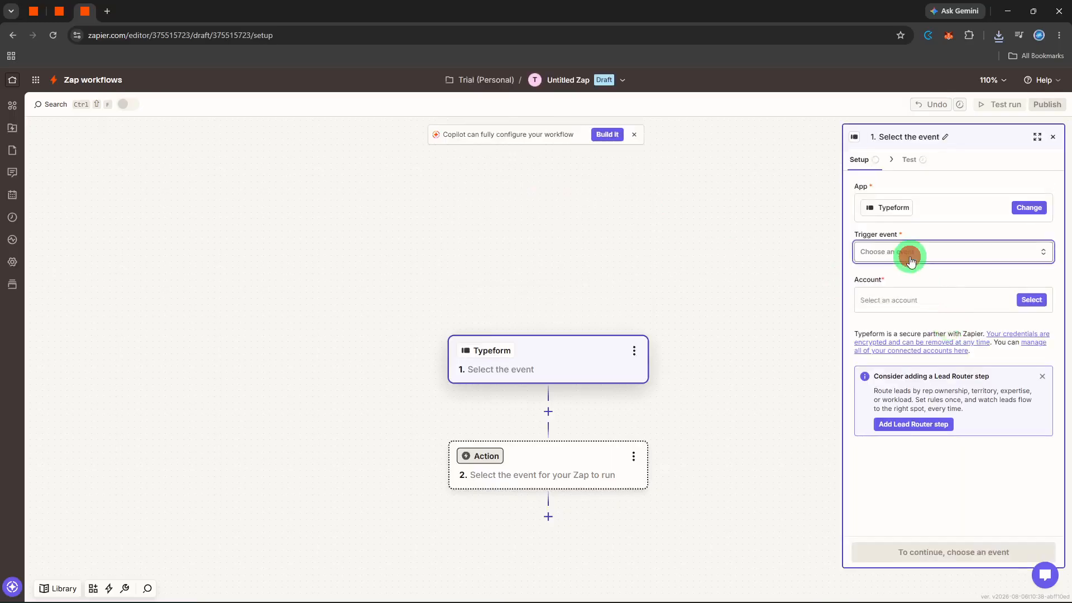
click(719, 379)
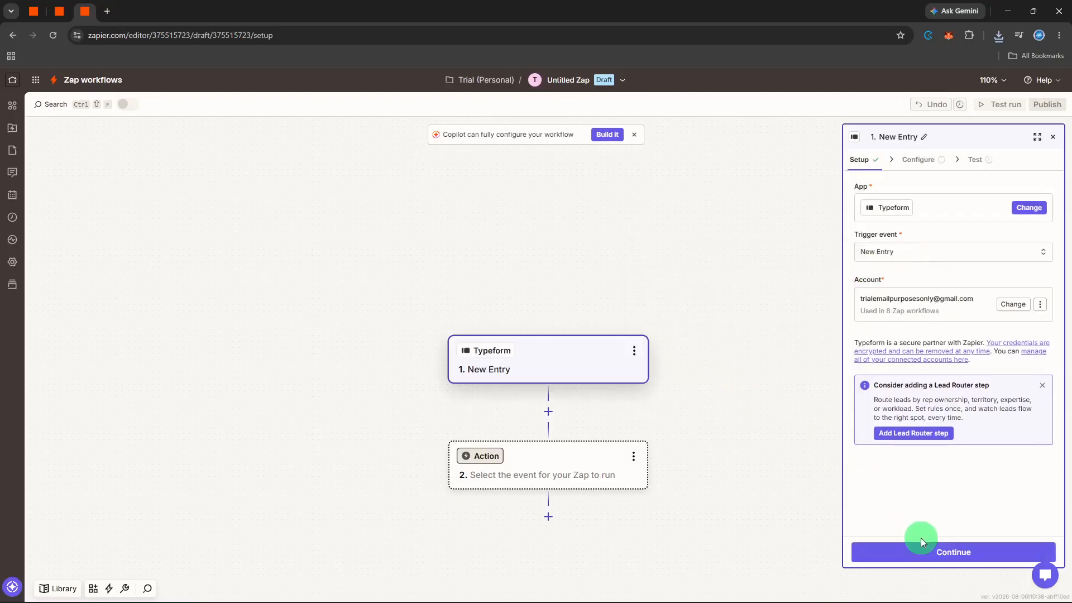
click(922, 542)
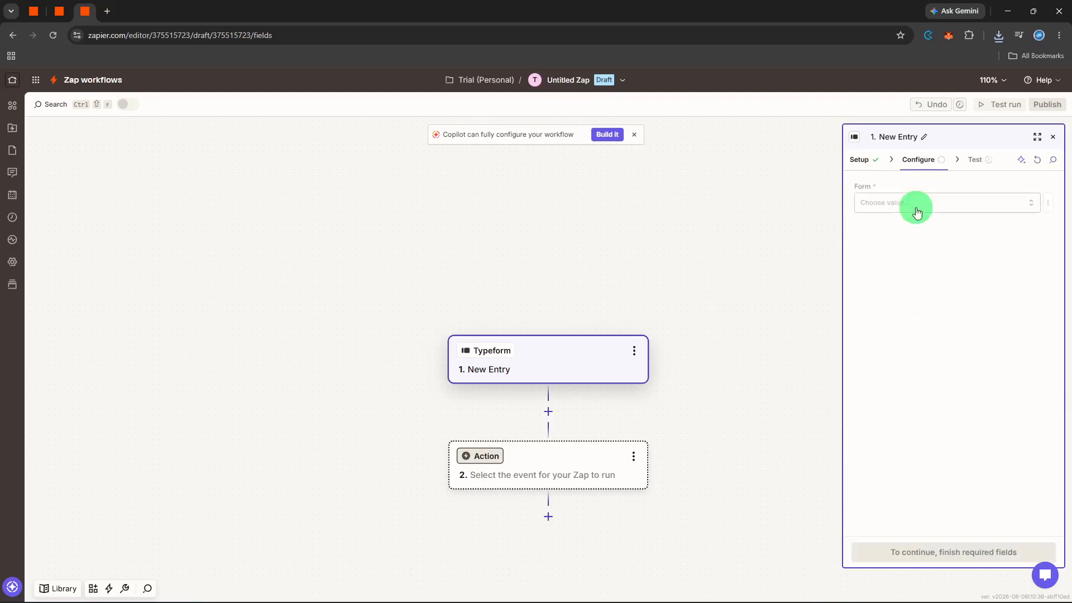
- Choose "New form" as the trigger's form and test the trigger
click(916, 206)
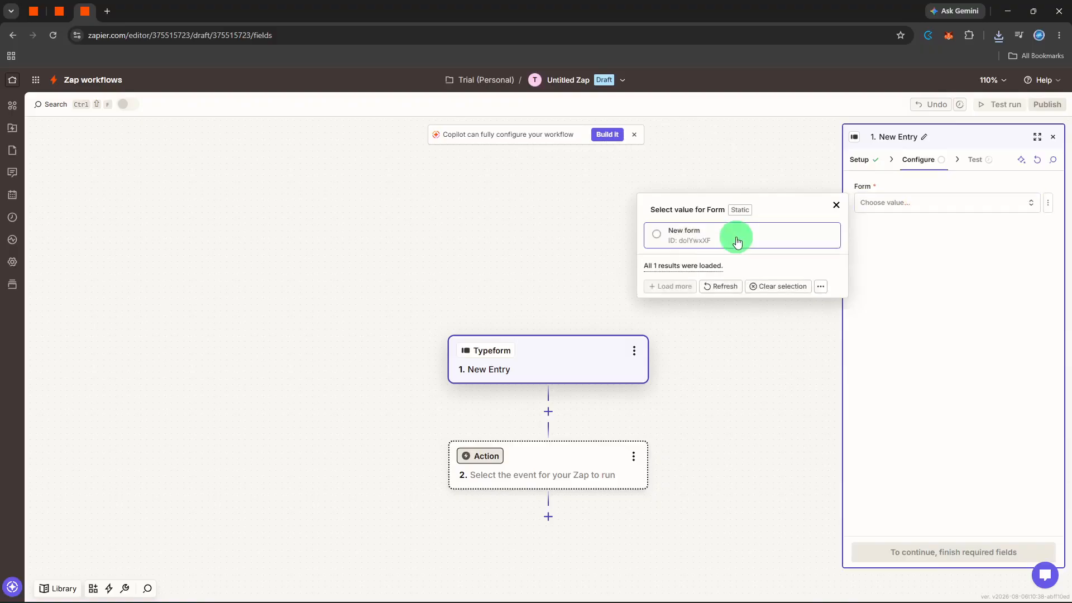
click(736, 237)
click(942, 552)
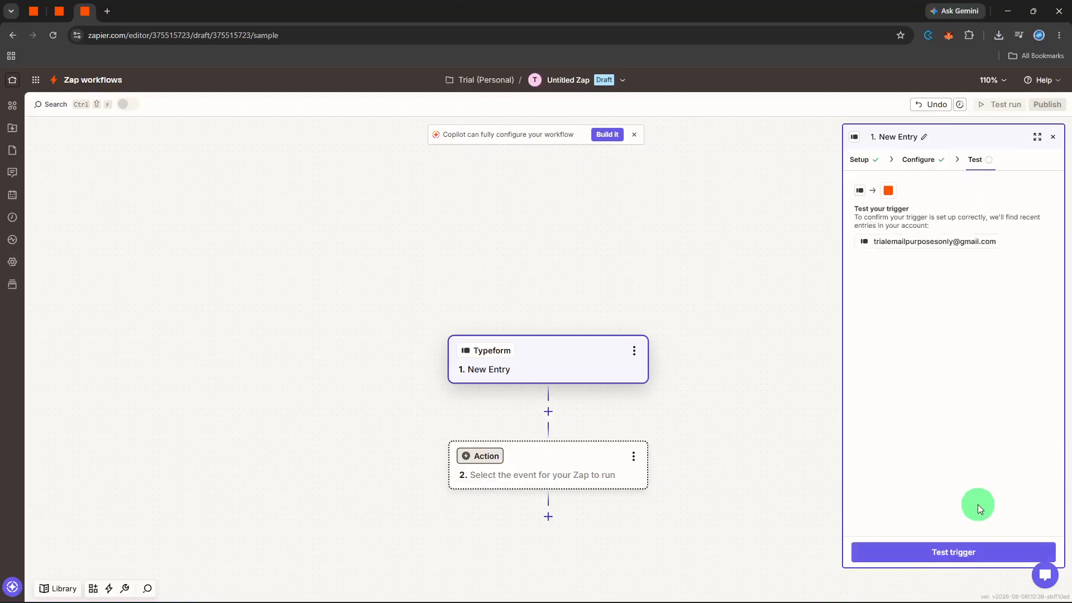
click(972, 549)
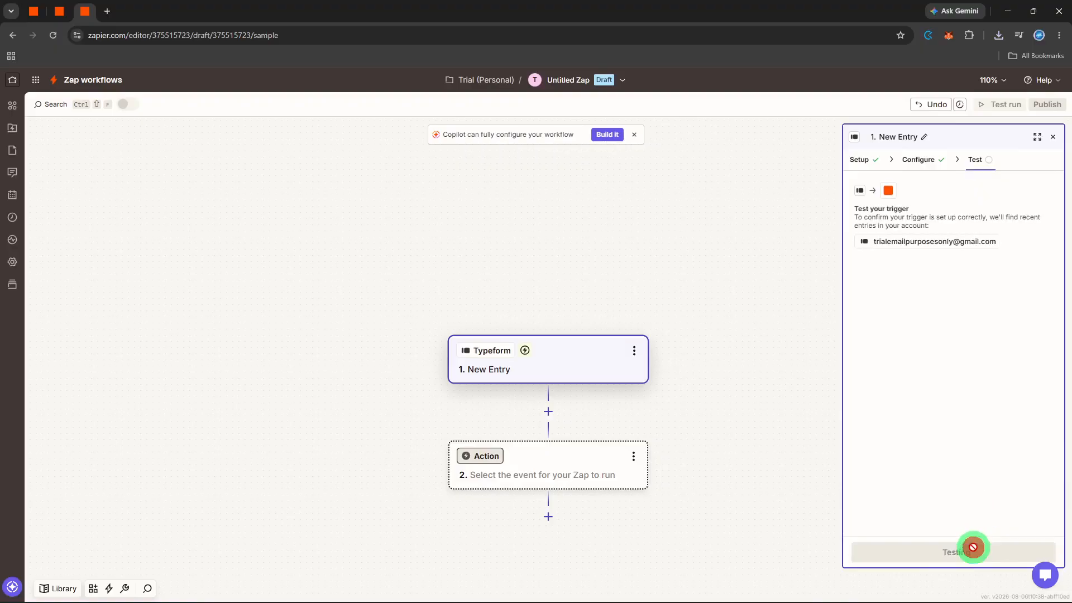
- Make the second step of the Zap a Paths split
click(485, 462)
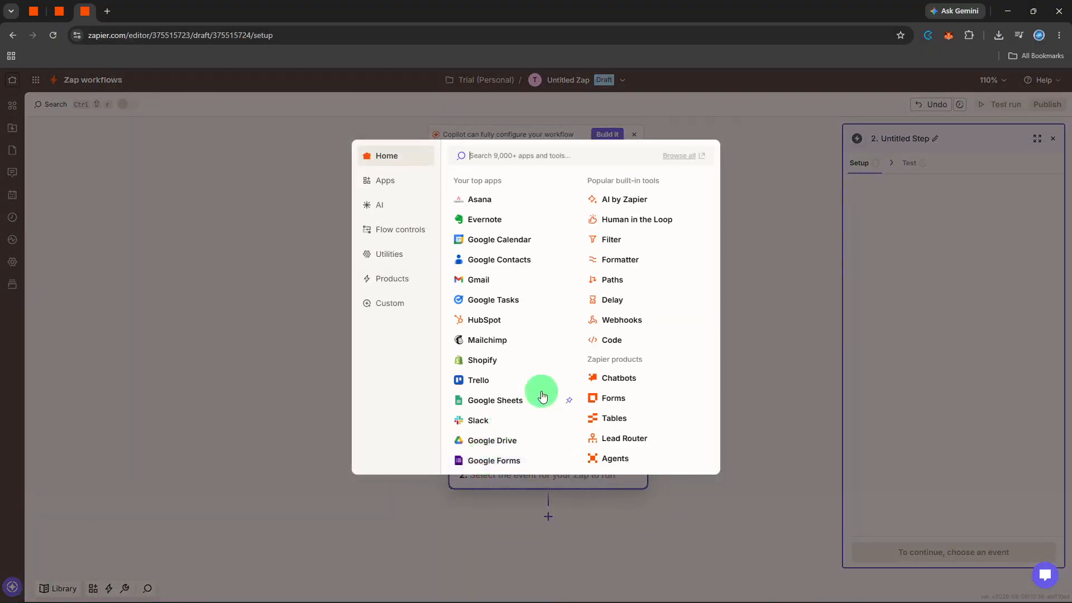
click(631, 279)
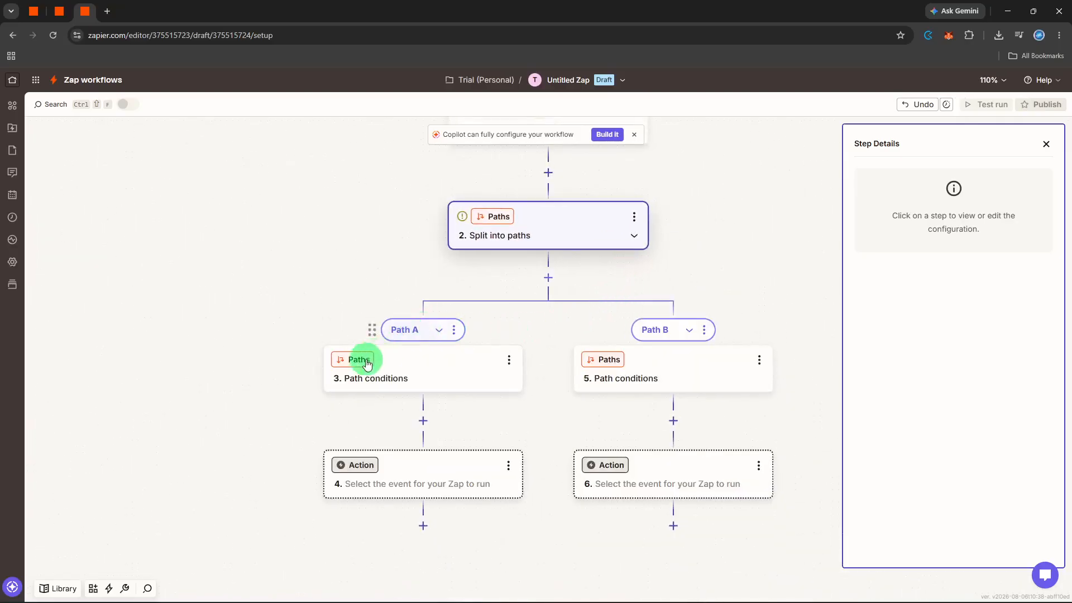
- Set Path A to continue only if the Typeform ID (Submission Token) exactly matches the text "Enterprise sales", and test the rule
click(358, 374)
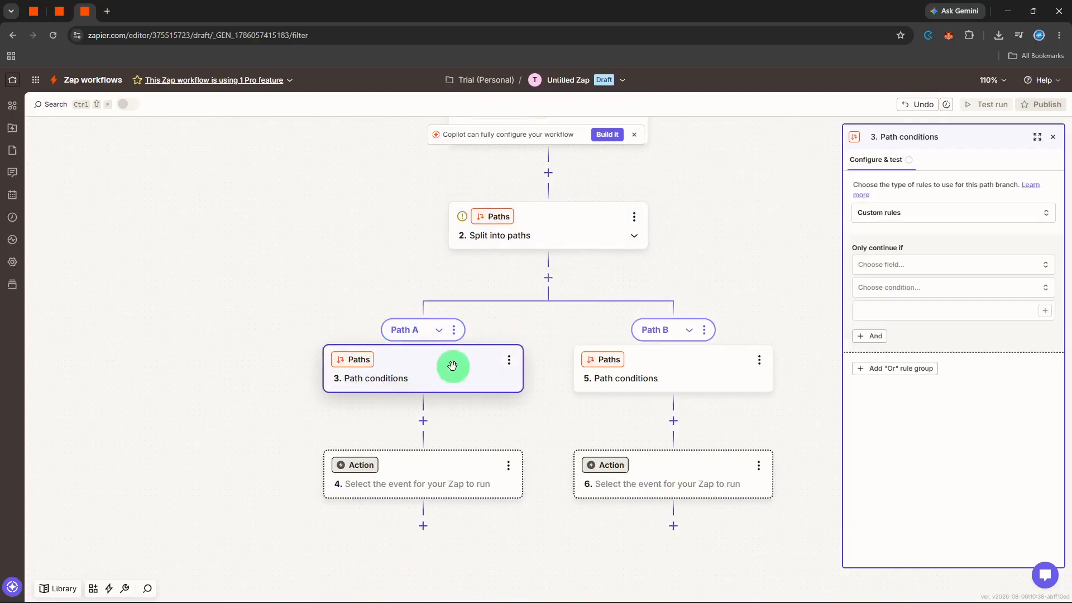
click(916, 265)
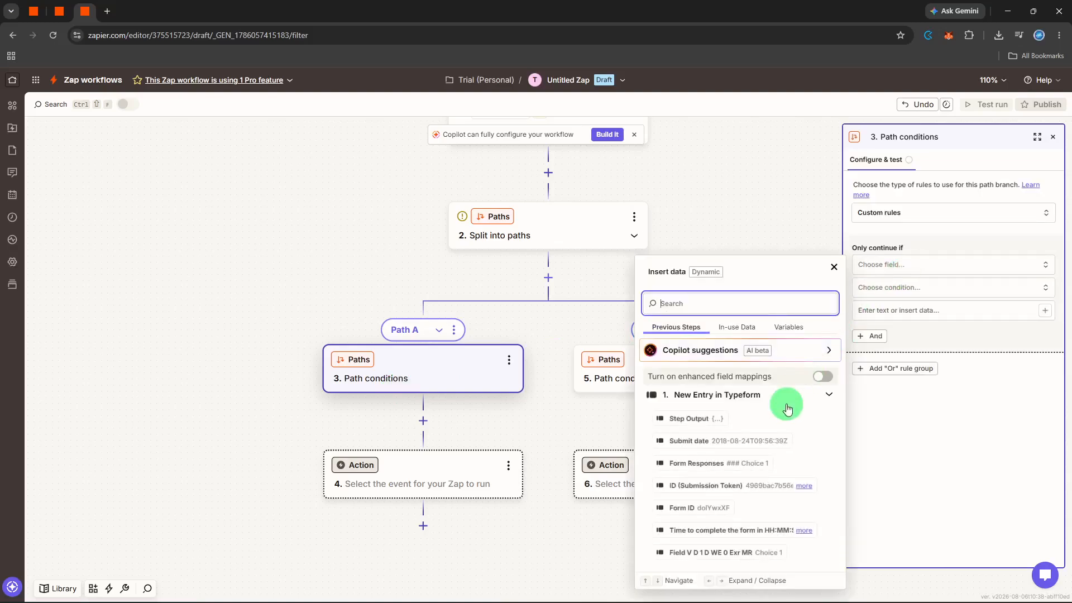
click(756, 486)
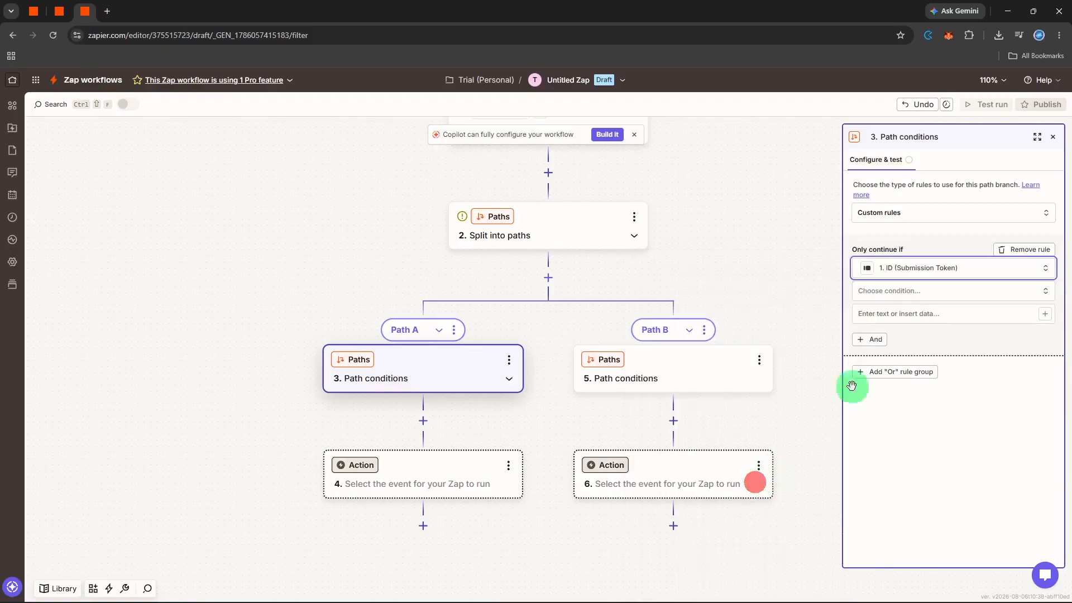
click(930, 294)
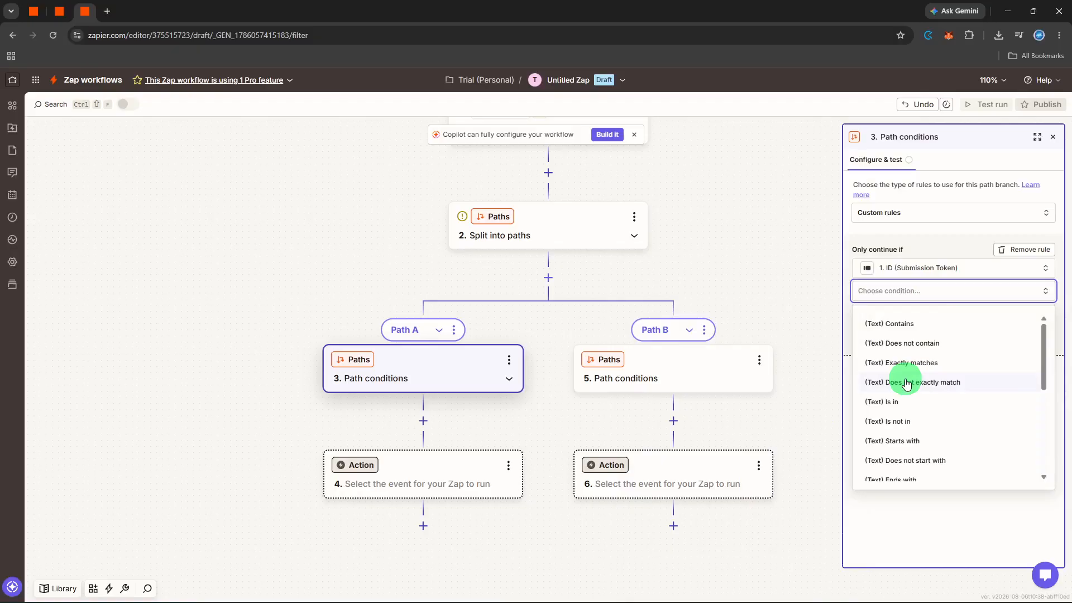
click(907, 362)
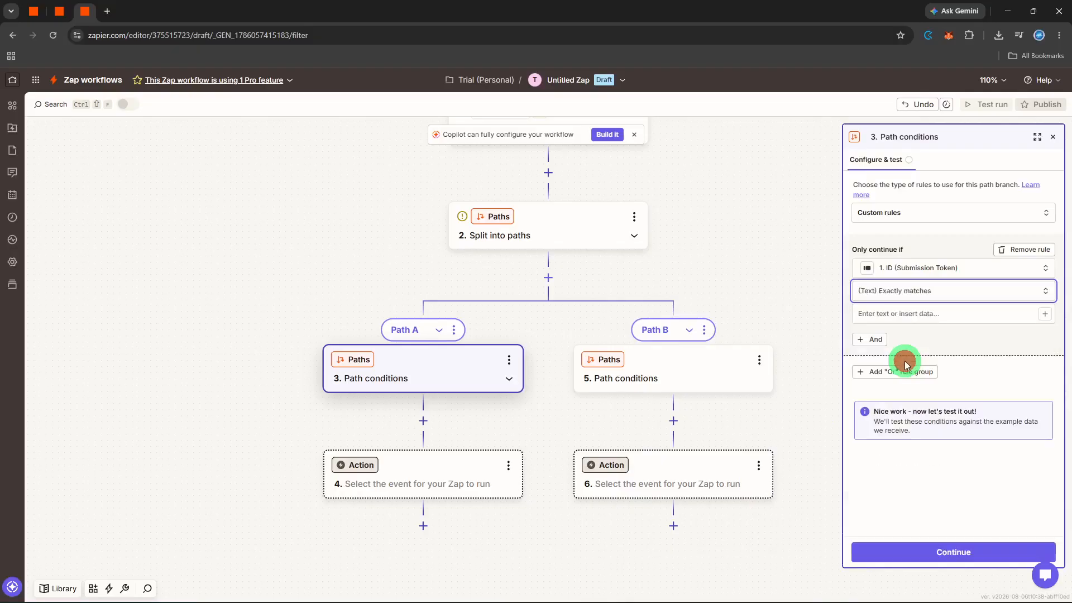
click(913, 314)
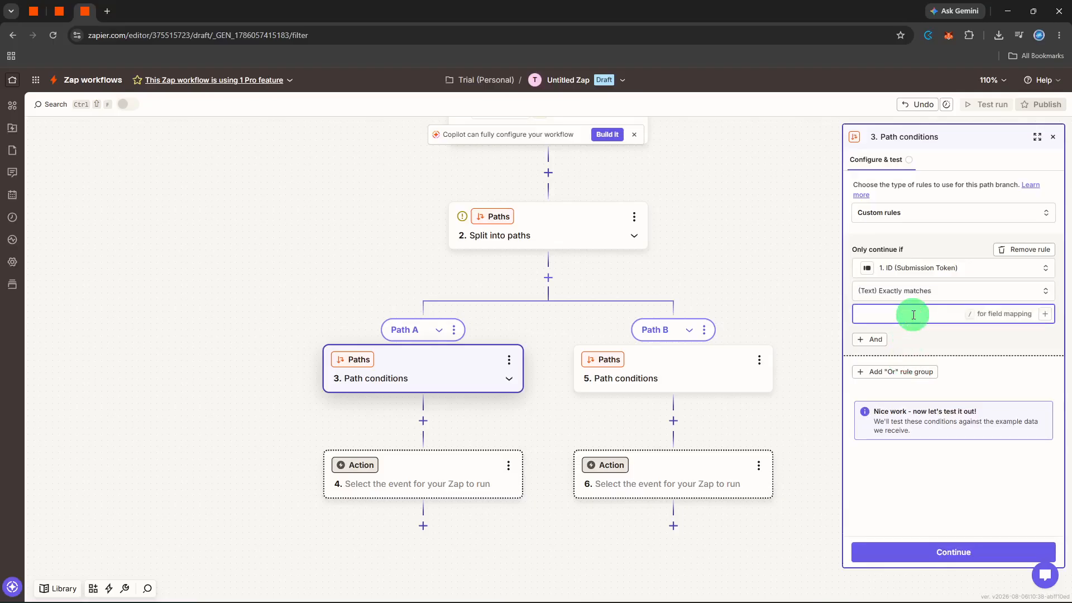
text(W)
key(BackSpace)
text(Enterprise sales)
click(956, 367)
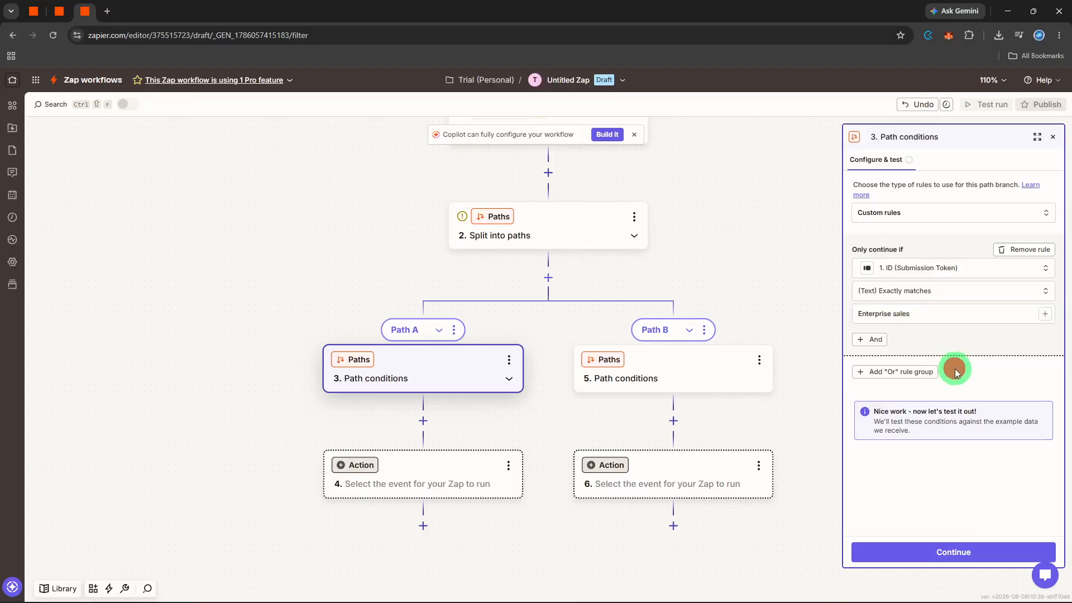
click(942, 549)
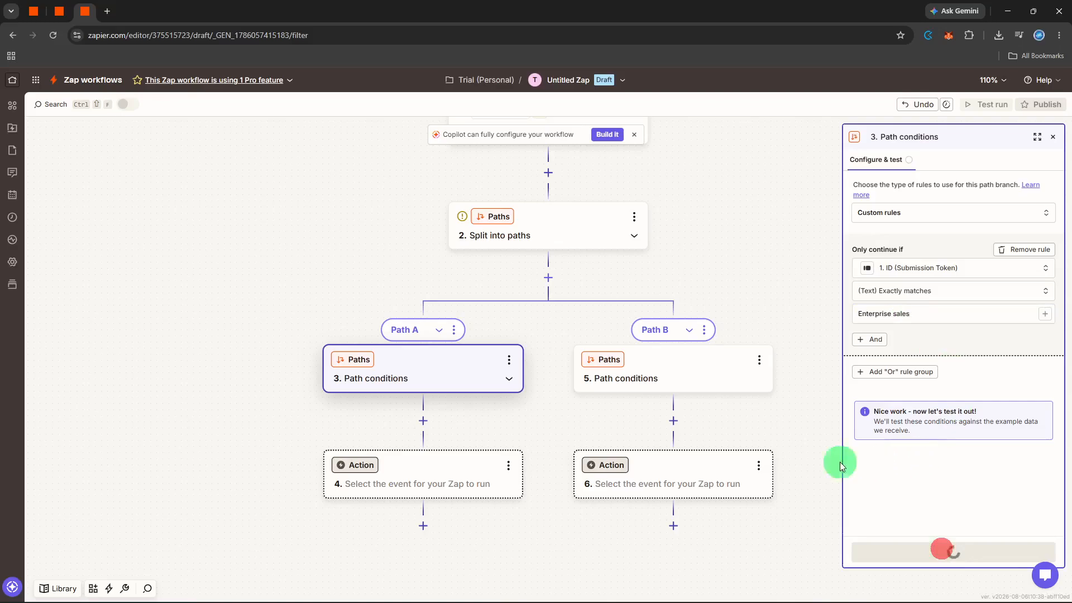
- Set Path B to continue only if "Field V D 1 D WE 0 Exr MR" exists, test the rule, and dismiss the app selection for step 6
click(680, 386)
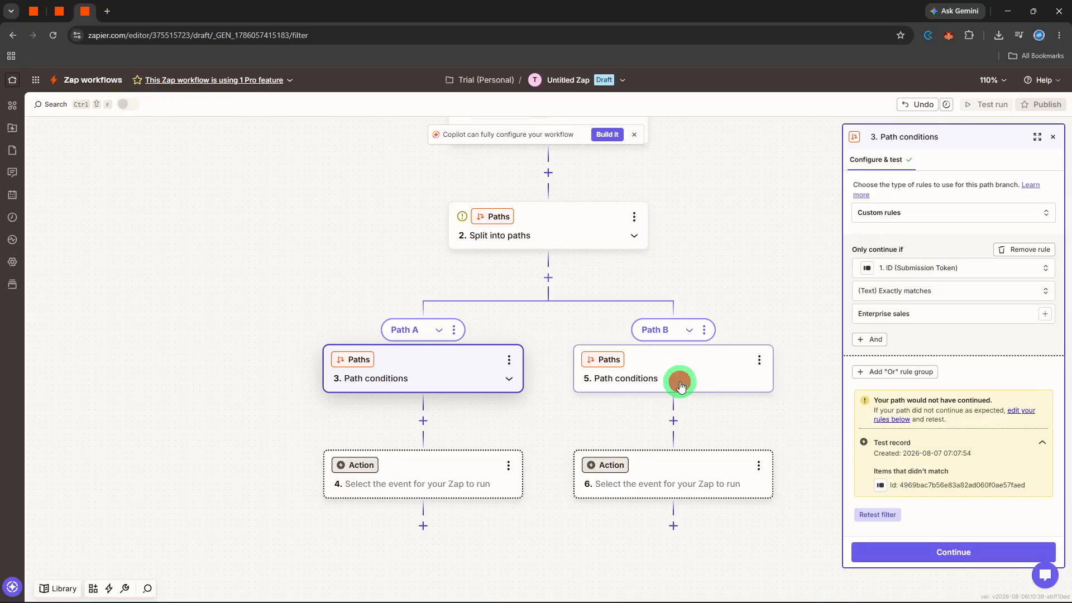
click(868, 273)
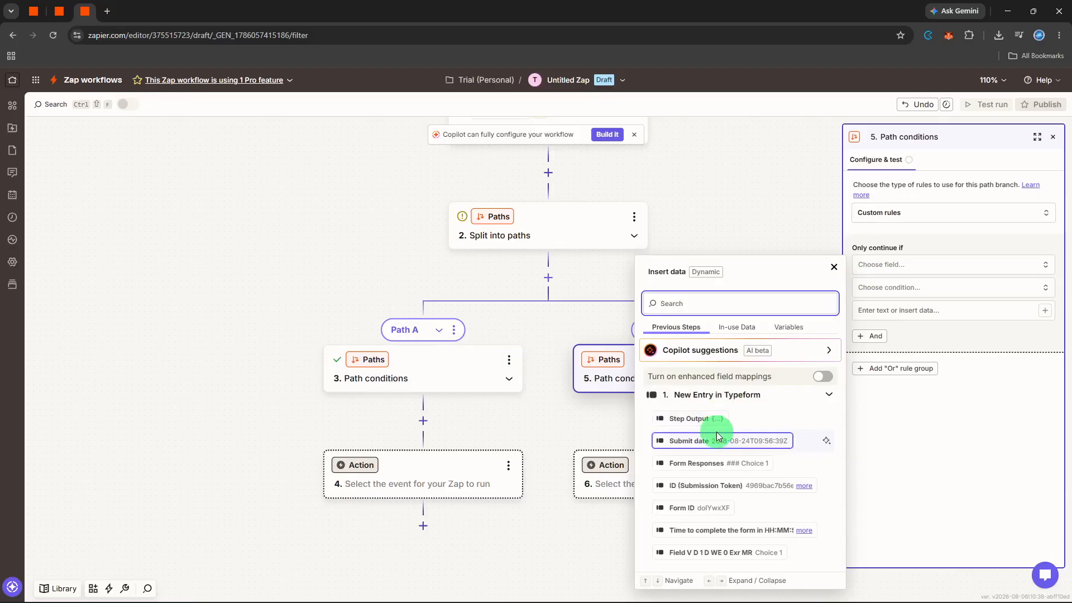
click(740, 552)
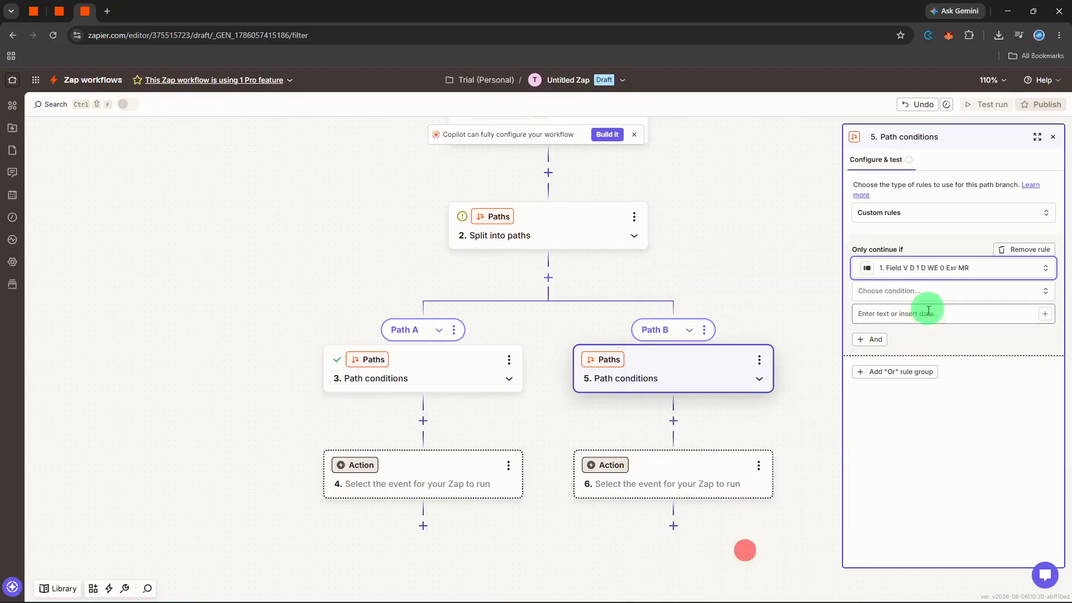
click(932, 291)
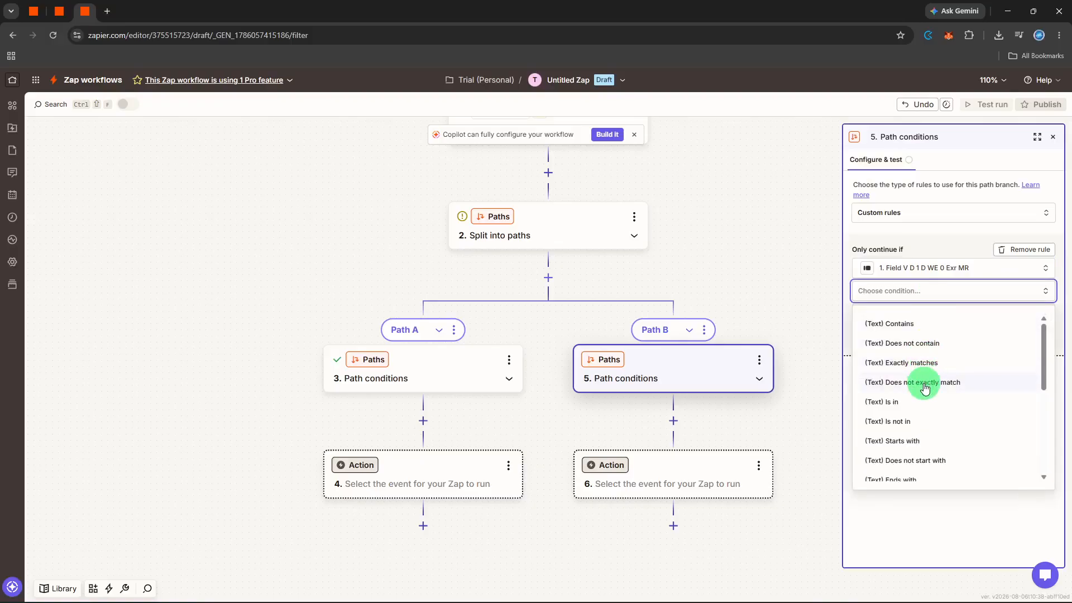
scroll(925, 386, down, 5)
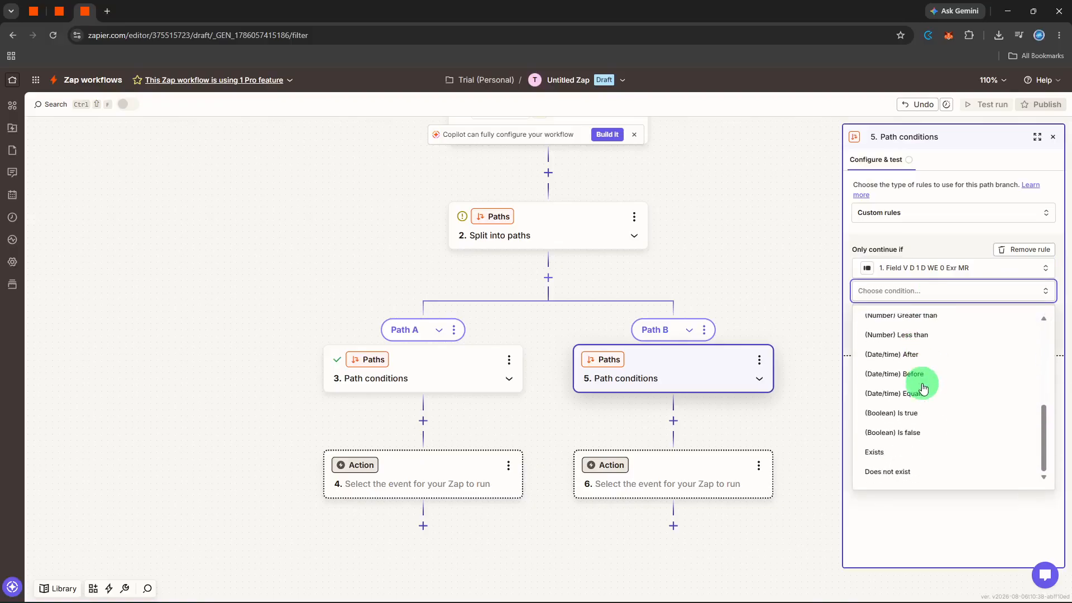
click(903, 458)
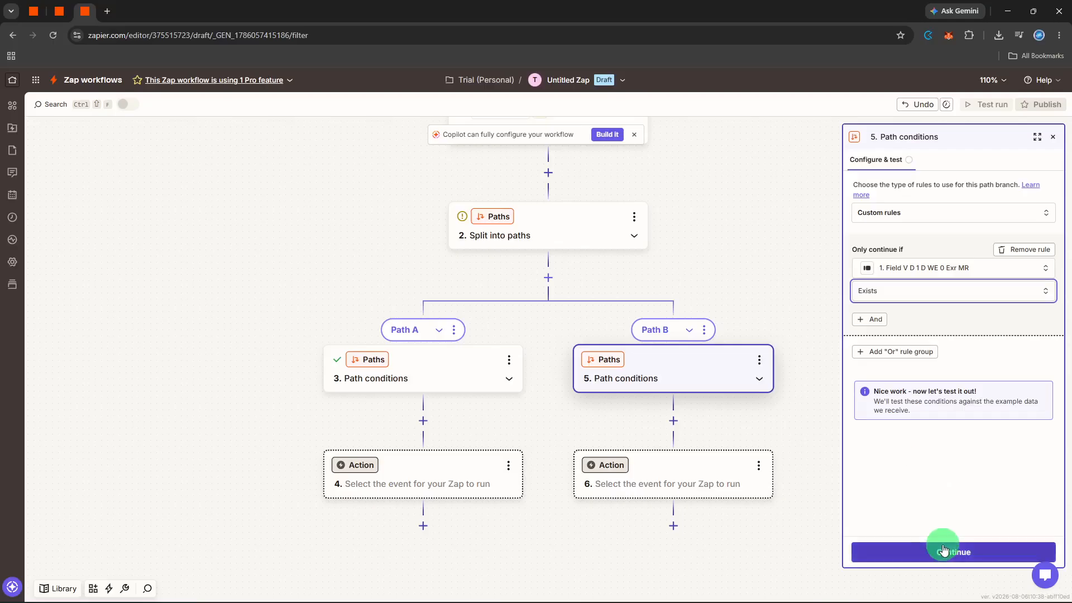
click(943, 550)
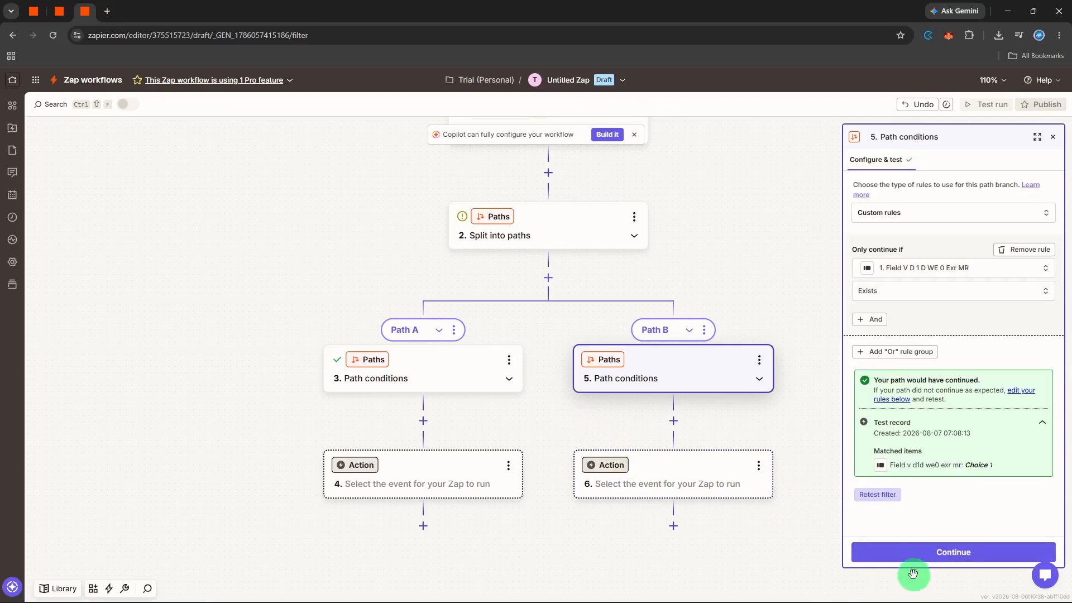
click(920, 550)
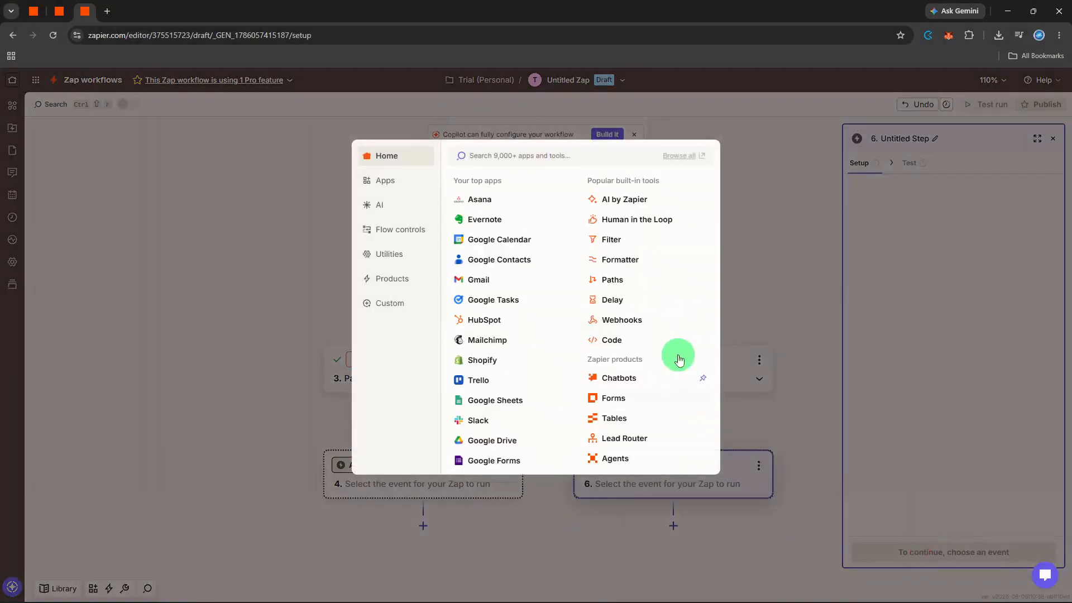
click(737, 183)
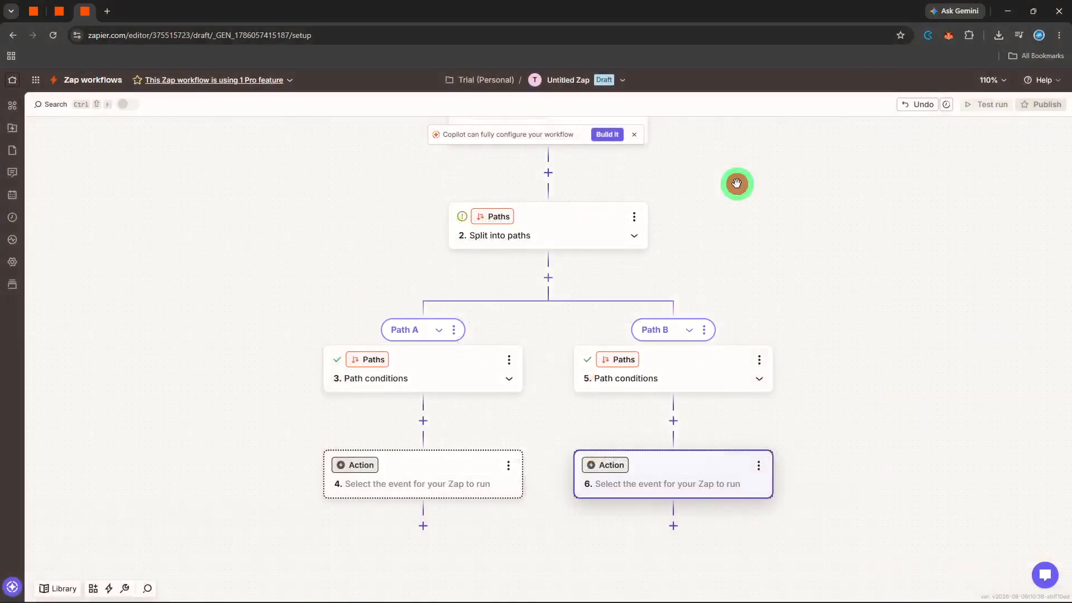
- Collapse and re-expand the path split, and review the workflow from the Typeform trigger to both branches
click(592, 231)
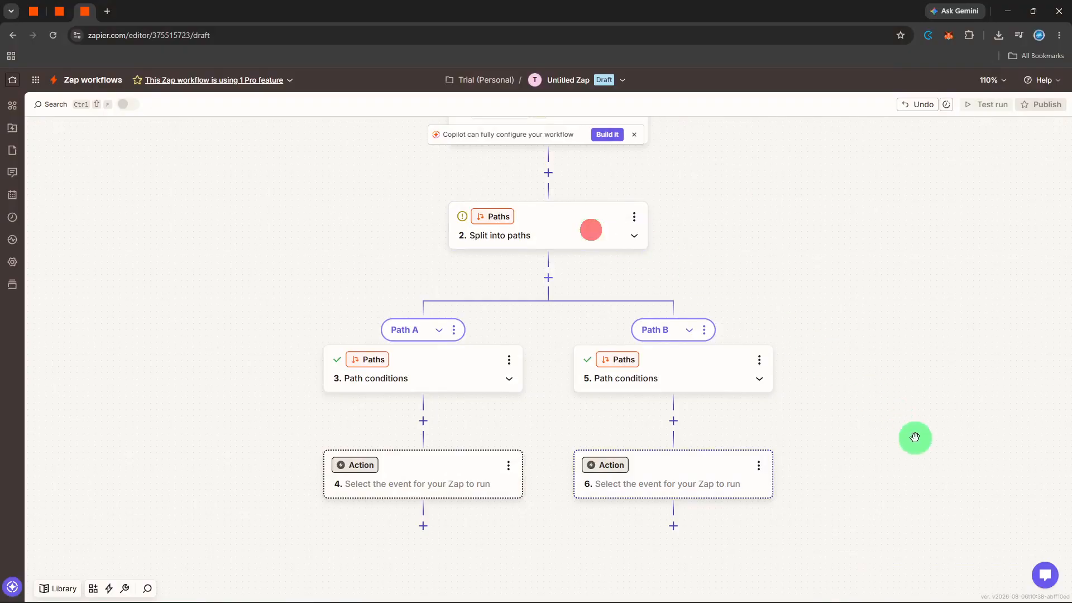
click(544, 226)
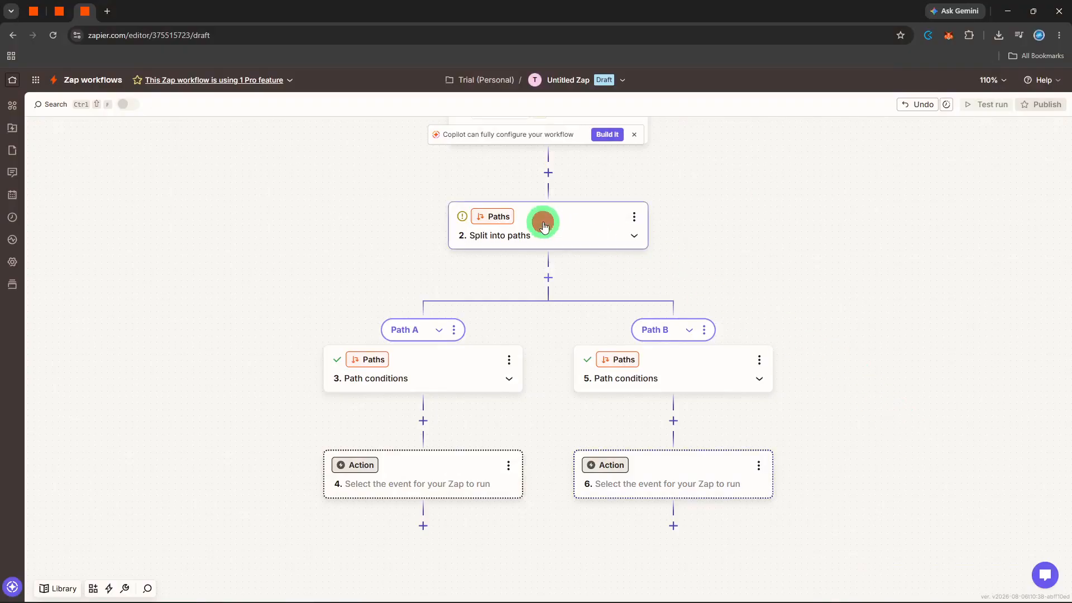
click(634, 237)
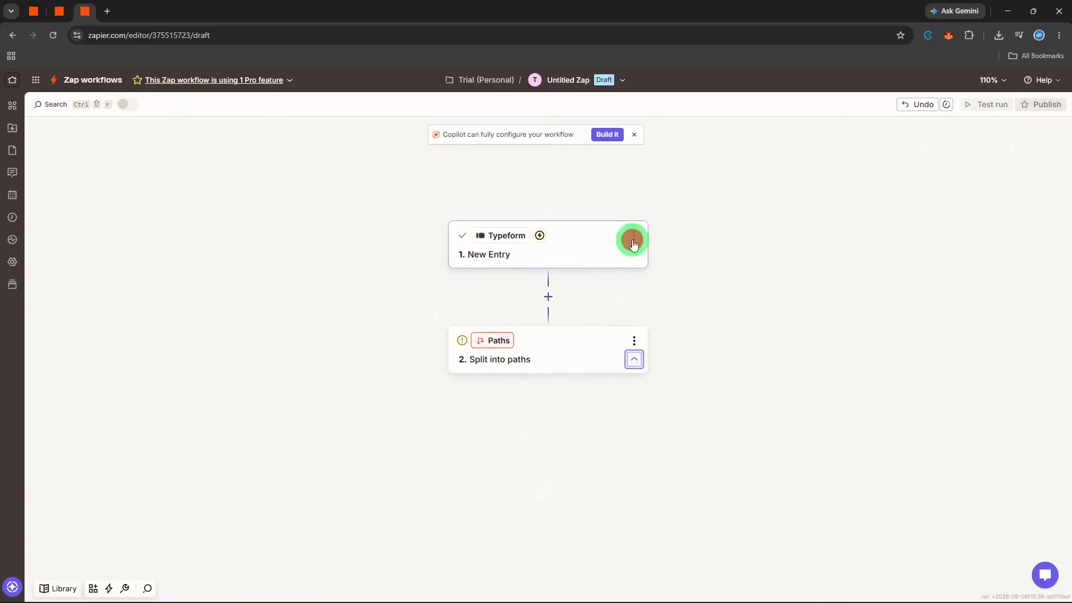
click(634, 359)
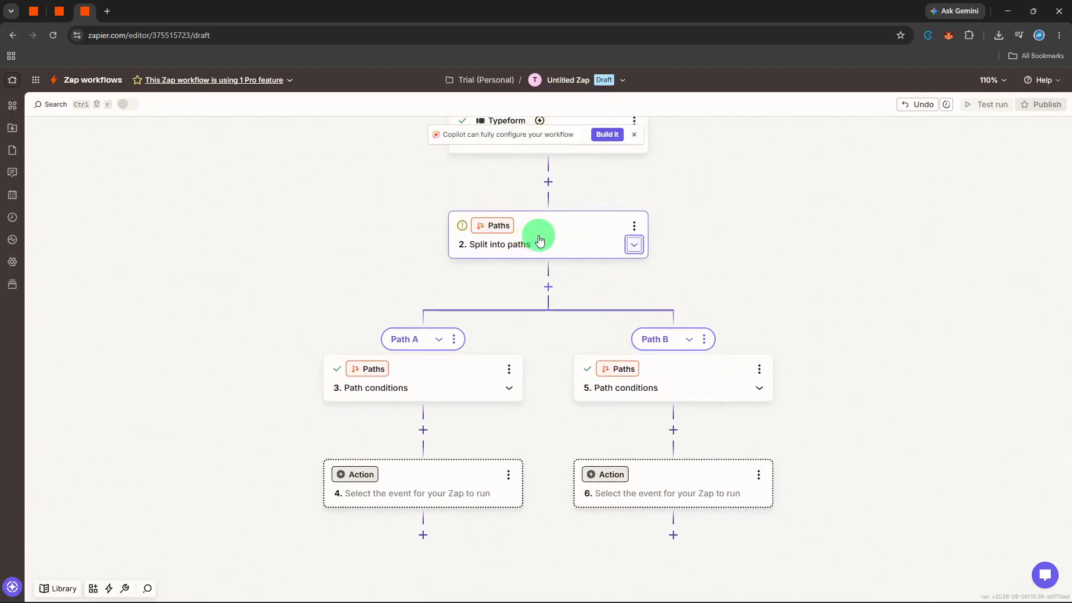
scroll(539, 240, up, 1)
scroll(540, 240, down, 2)
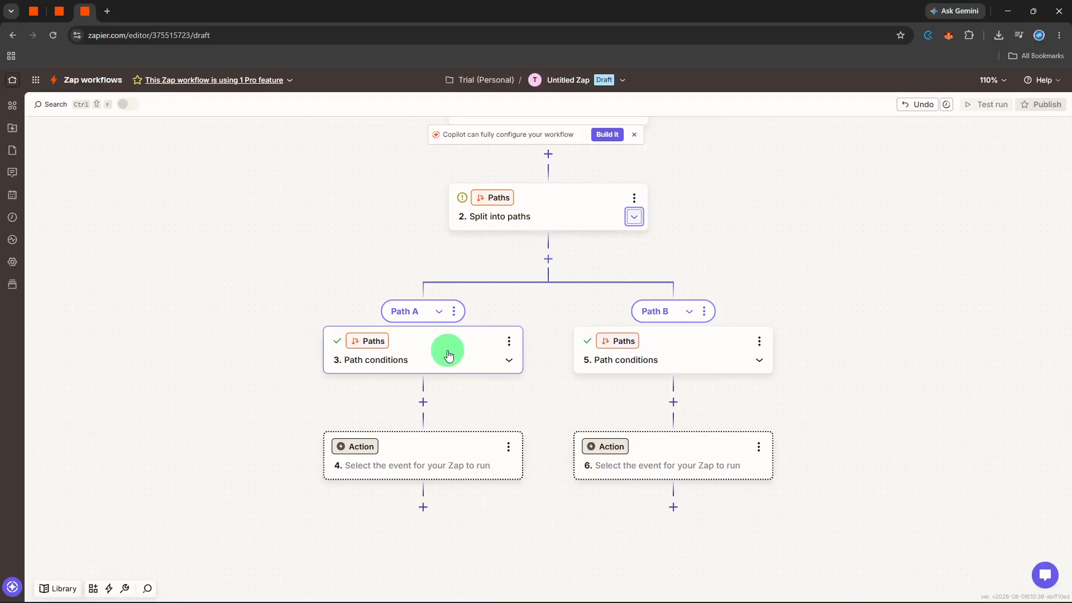
scroll(450, 371, up, 2)
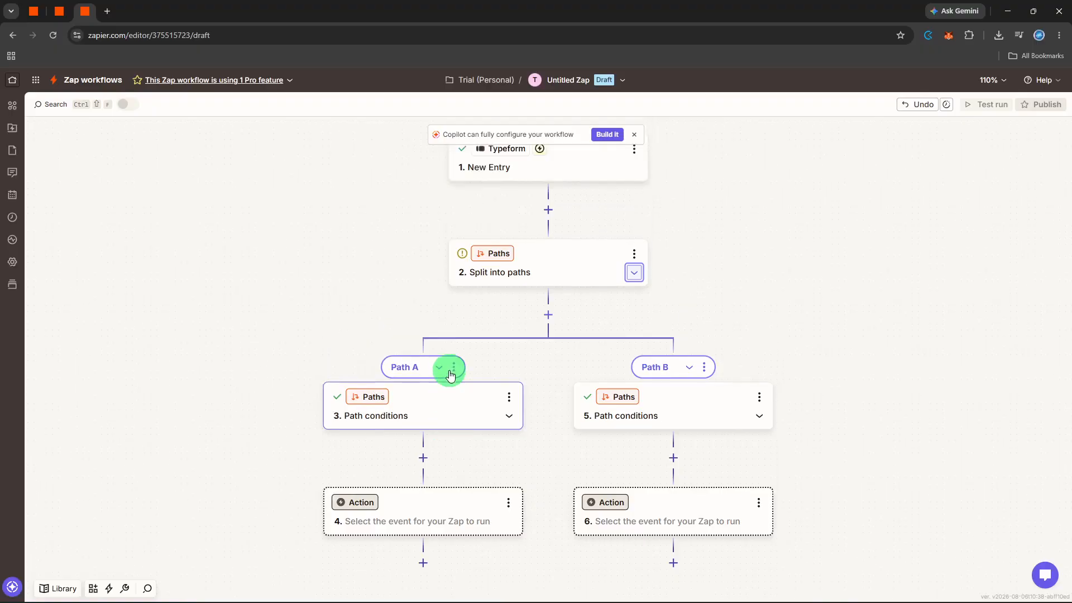
scroll(452, 374, up, 2)
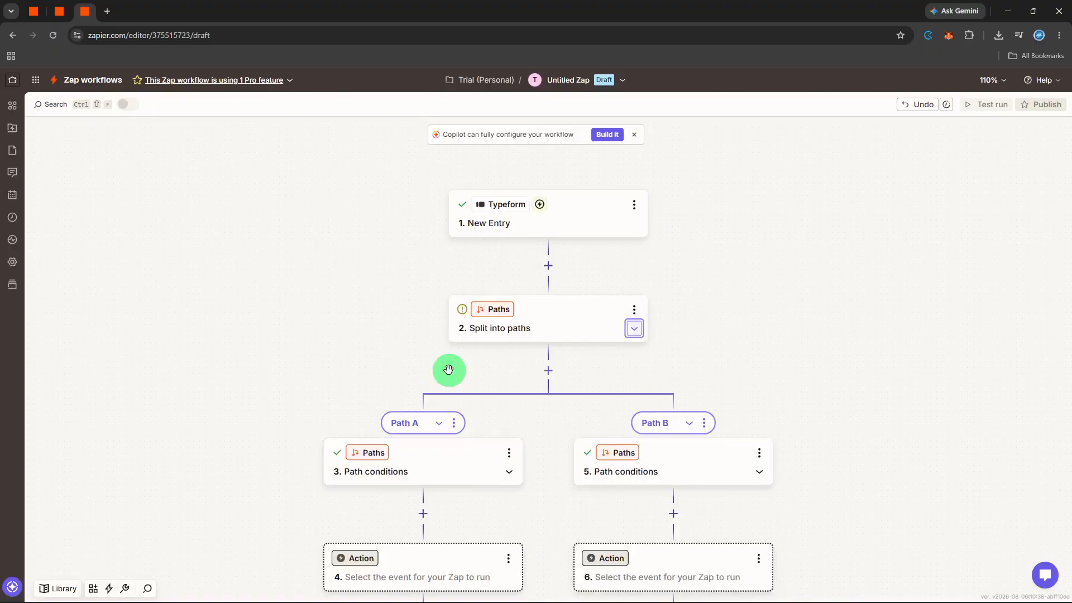
scroll(449, 370, down, 2)
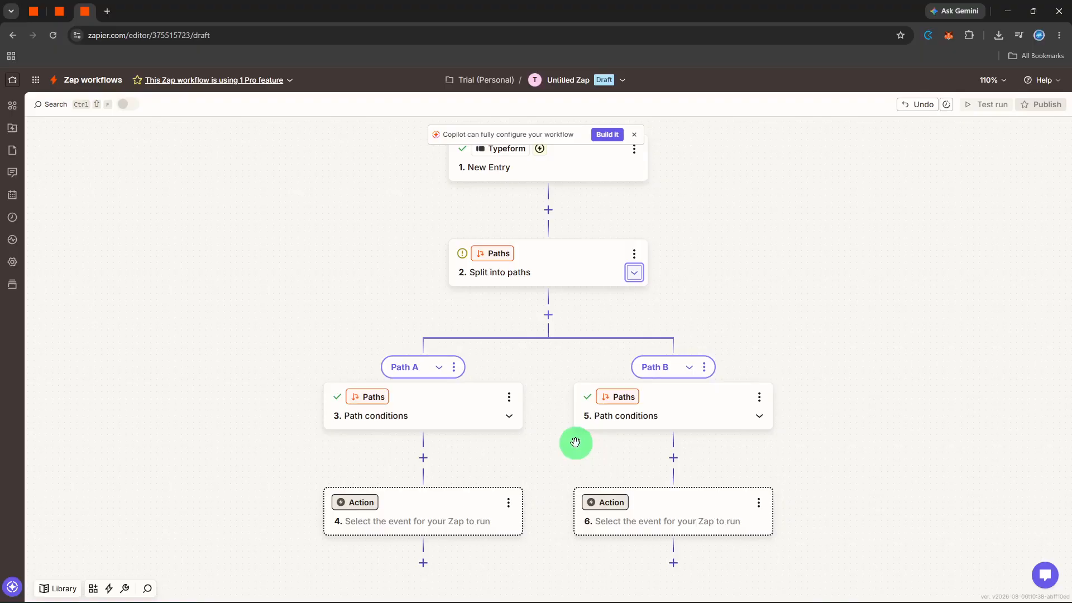
scroll(575, 443, up, 2)
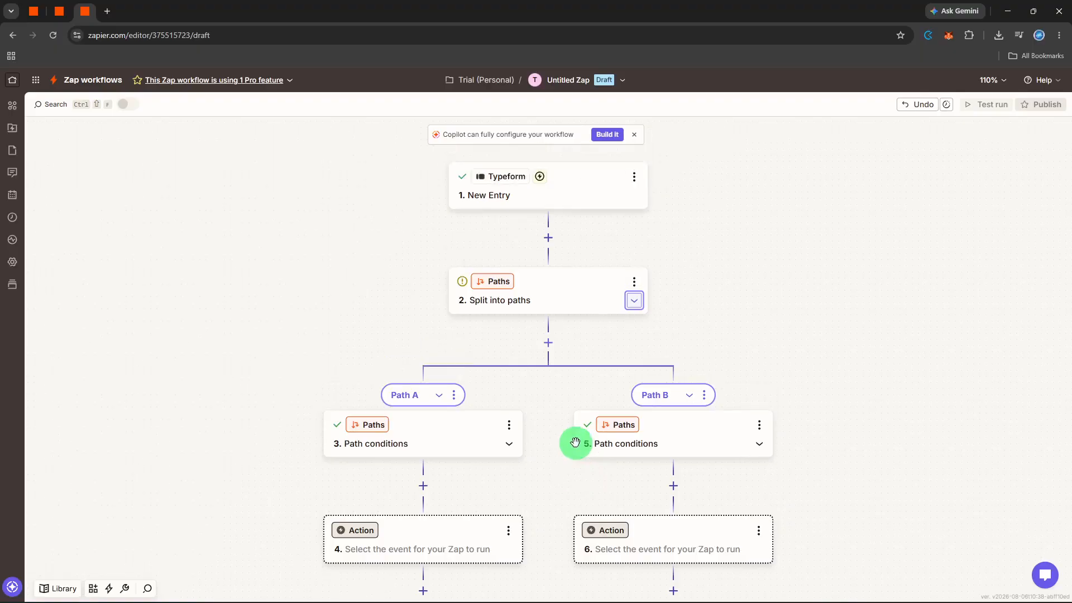
- Rename the Zap to "lead routing"
click(548, 82)
click(542, 107)
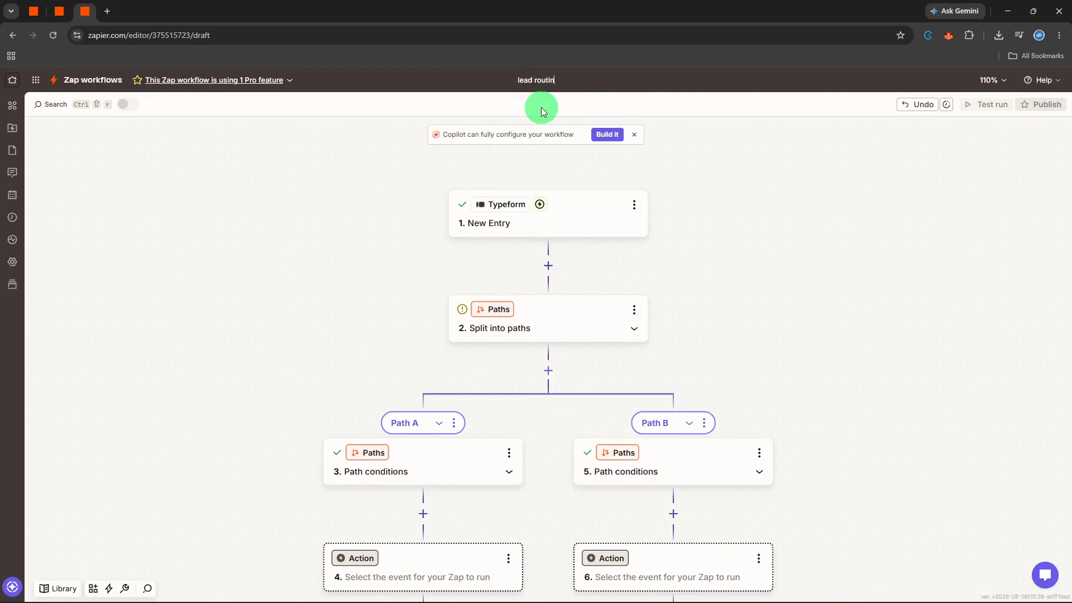
key(Return)
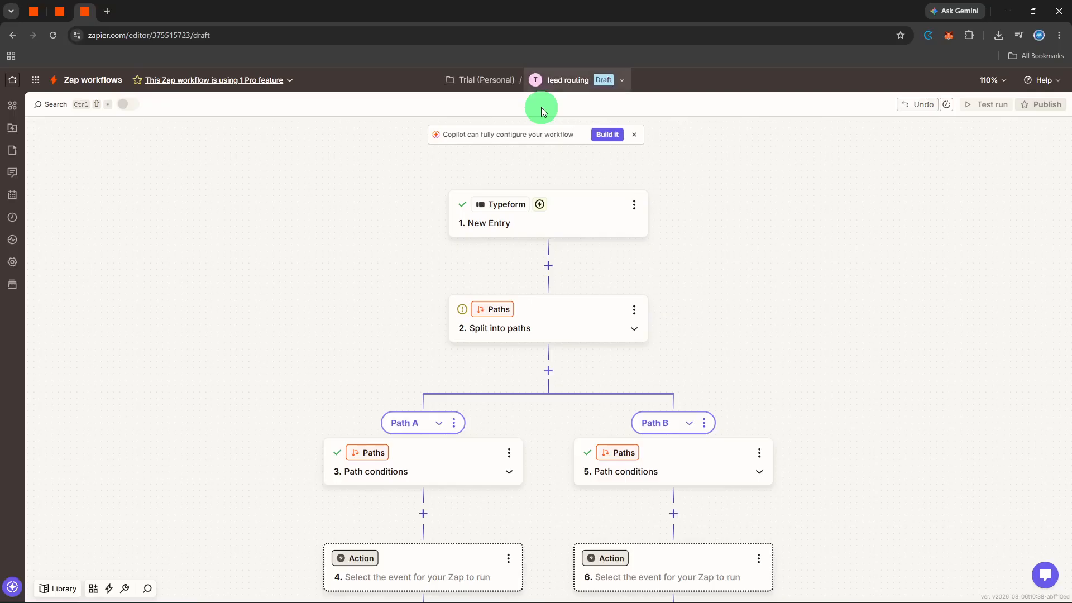